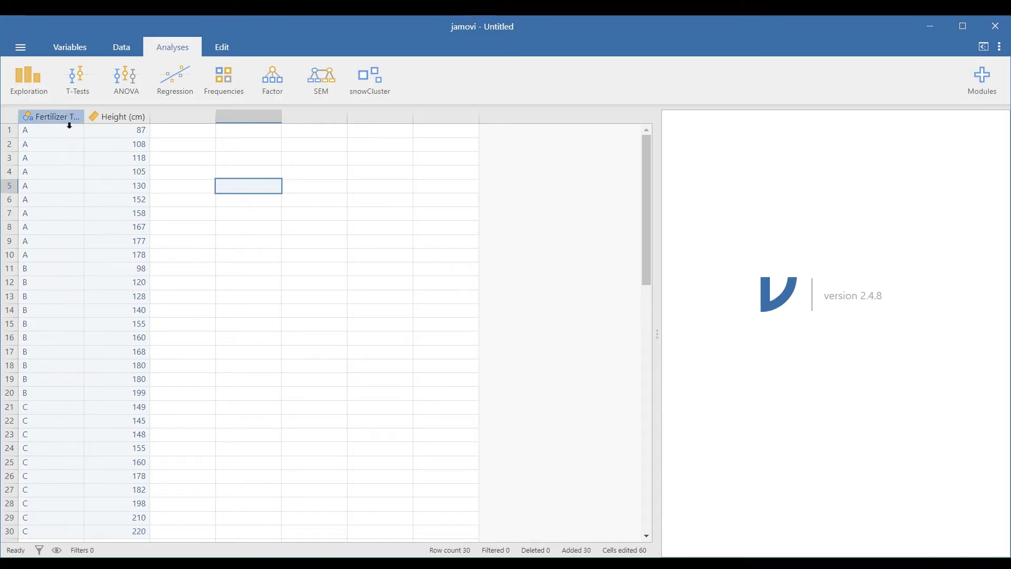
{"action": "scroll", "coordinate": [61, 147], "scroll_direction": "down", "scroll_amount": 5}
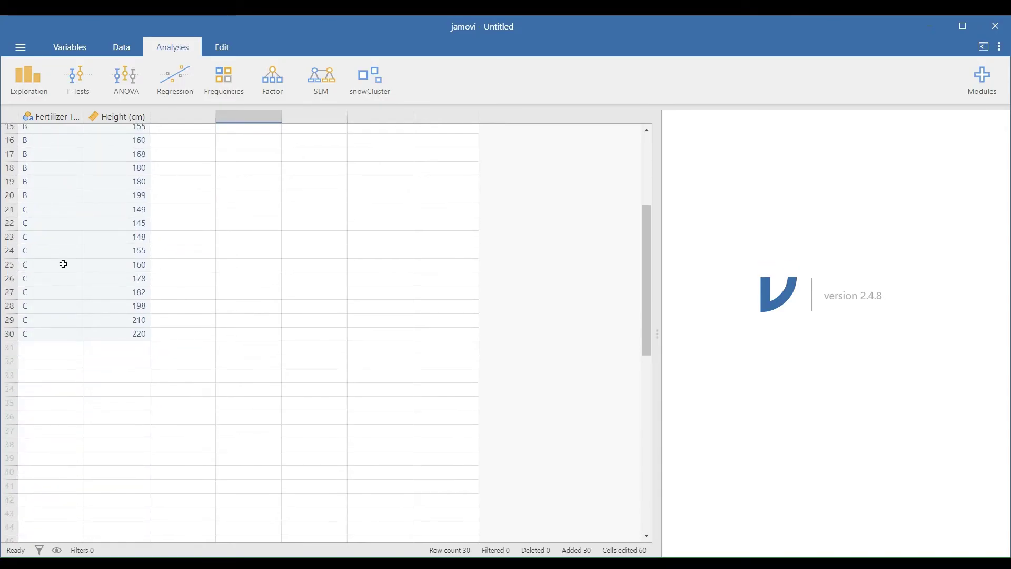
{"action": "scroll", "coordinate": [51, 215], "scroll_direction": "up", "scroll_amount": 5}
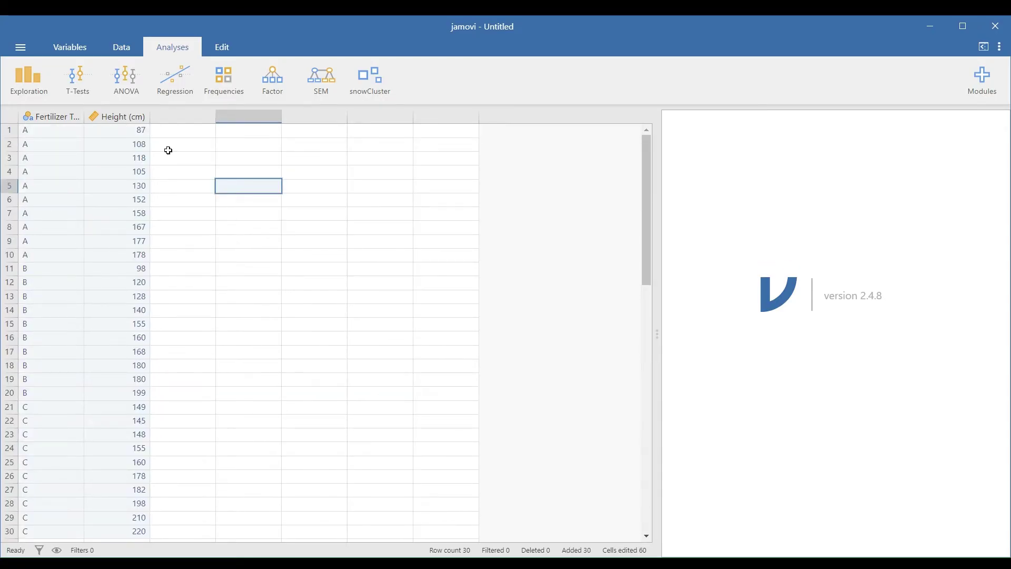
{"action": "scroll", "coordinate": [142, 155], "scroll_direction": "down", "scroll_amount": 7}
{"action": "scroll", "coordinate": [142, 158], "scroll_direction": "up", "scroll_amount": 7}
{"action": "left_click_drag", "start_coordinate": [27, 132], "coordinate": [95, 131]}
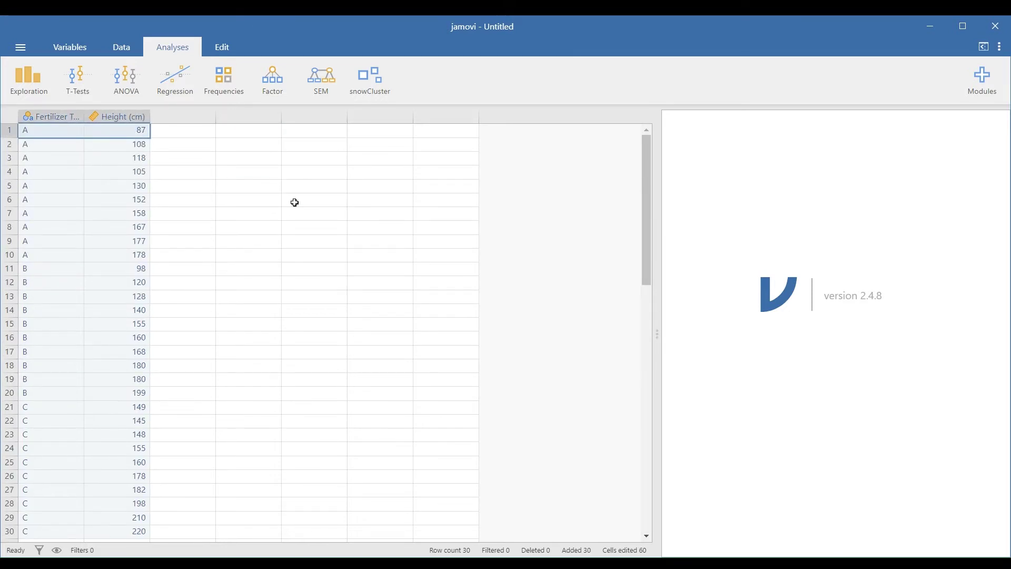
{"action": "left_click_drag", "start_coordinate": [41, 269], "coordinate": [117, 264]}
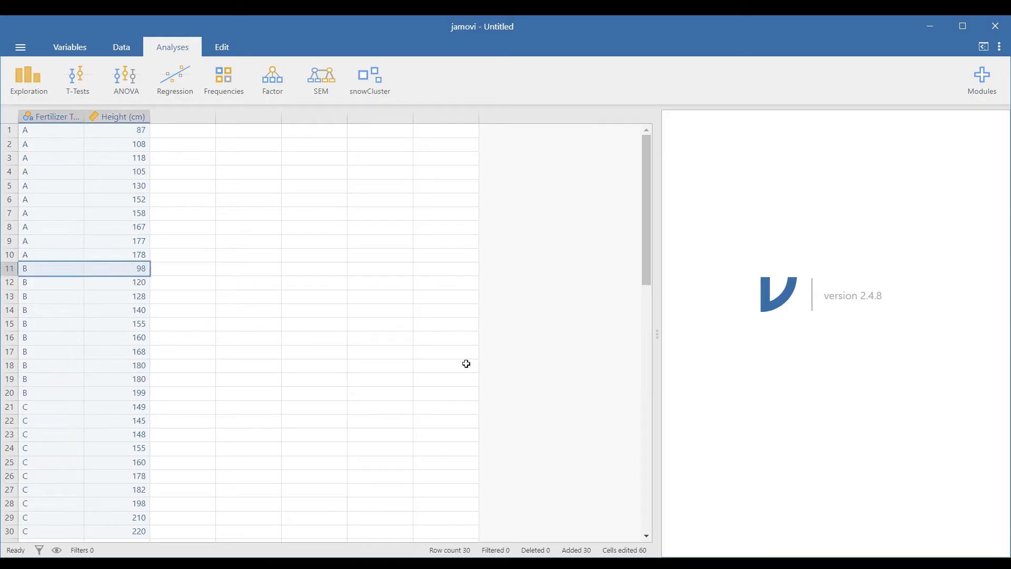
{"action": "left_click_drag", "start_coordinate": [55, 408], "coordinate": [113, 406]}
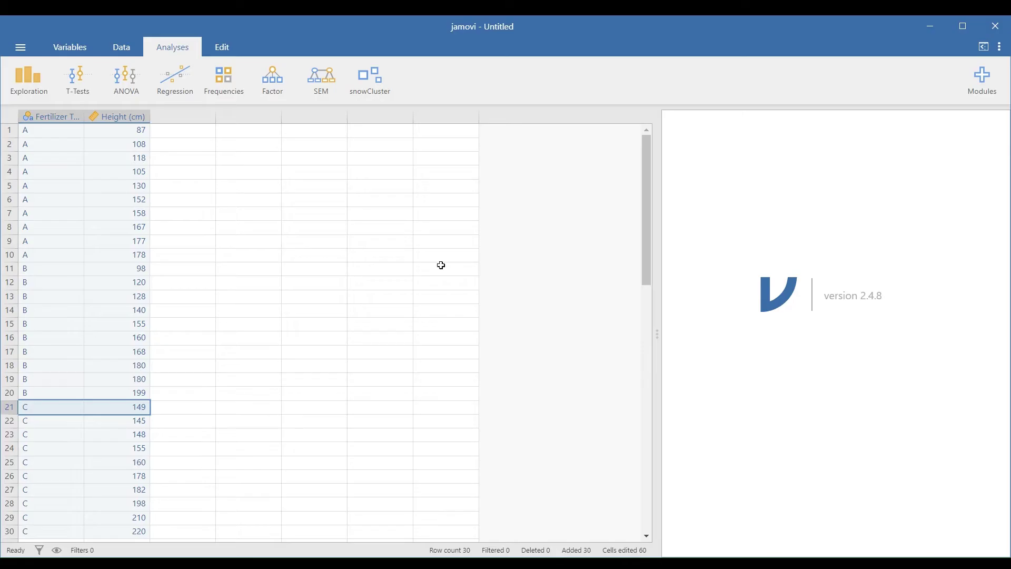
{"action": "left_click", "coordinate": [391, 230]}
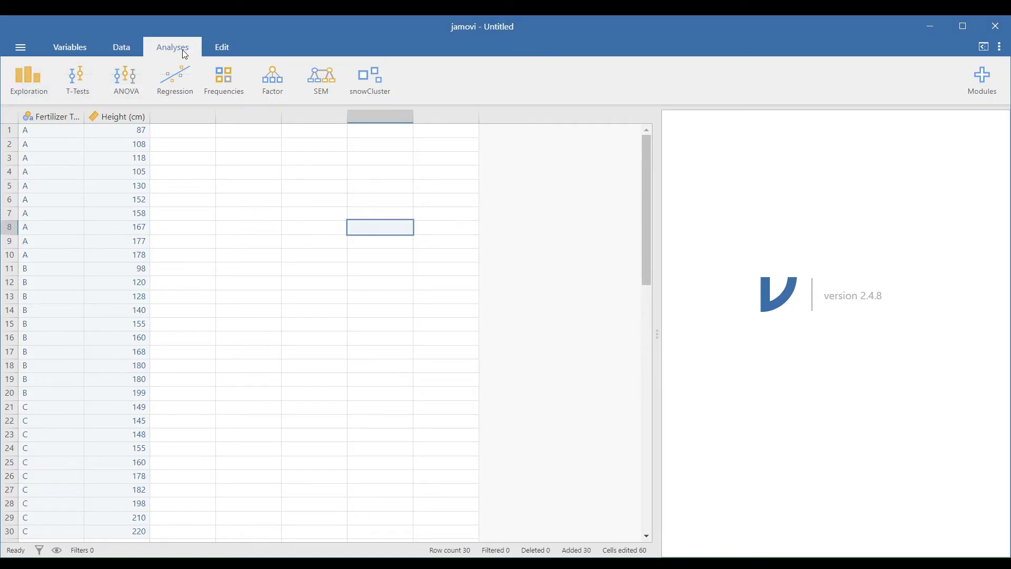
Run Descriptives on Height (cm), split by Fertilizer Type
{"action": "left_click", "coordinate": [32, 85]}
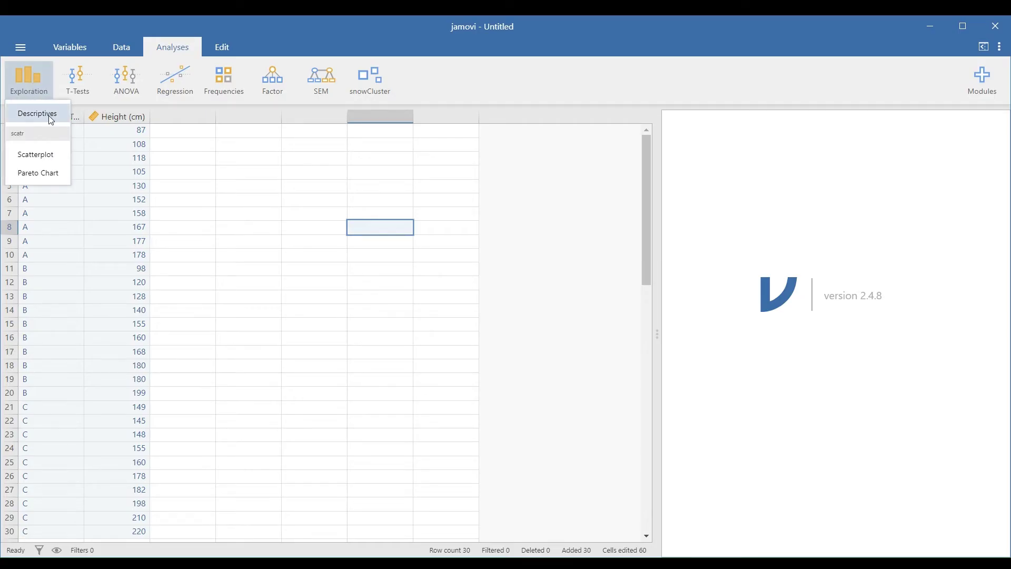
{"action": "left_click", "coordinate": [64, 119]}
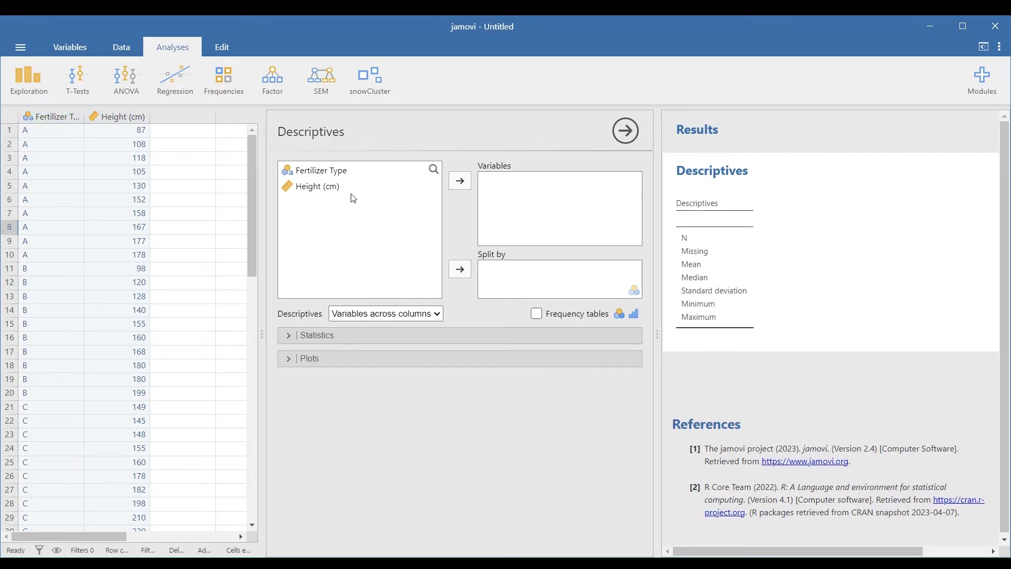
{"action": "left_click", "coordinate": [312, 190]}
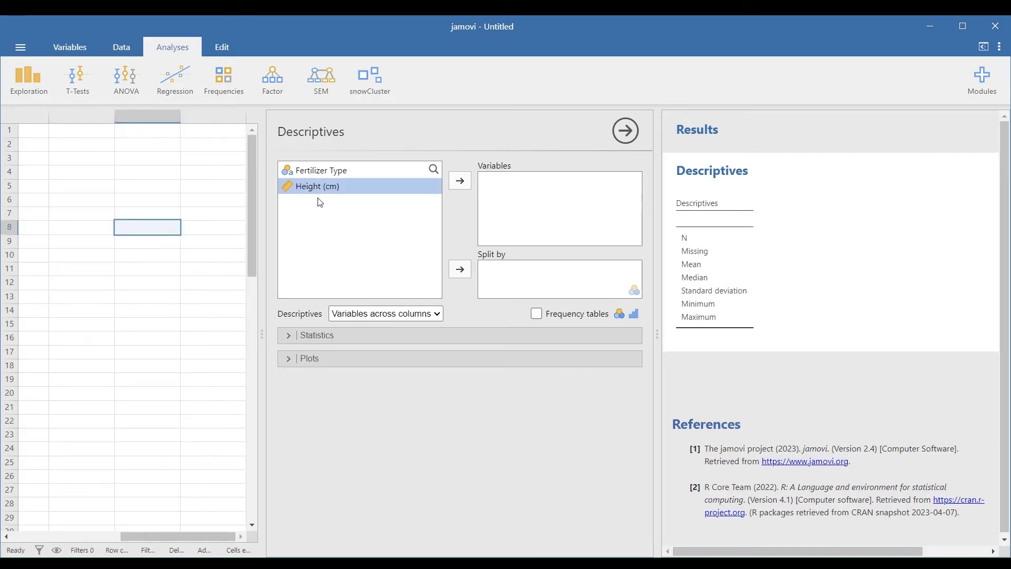
{"action": "left_click", "coordinate": [465, 182]}
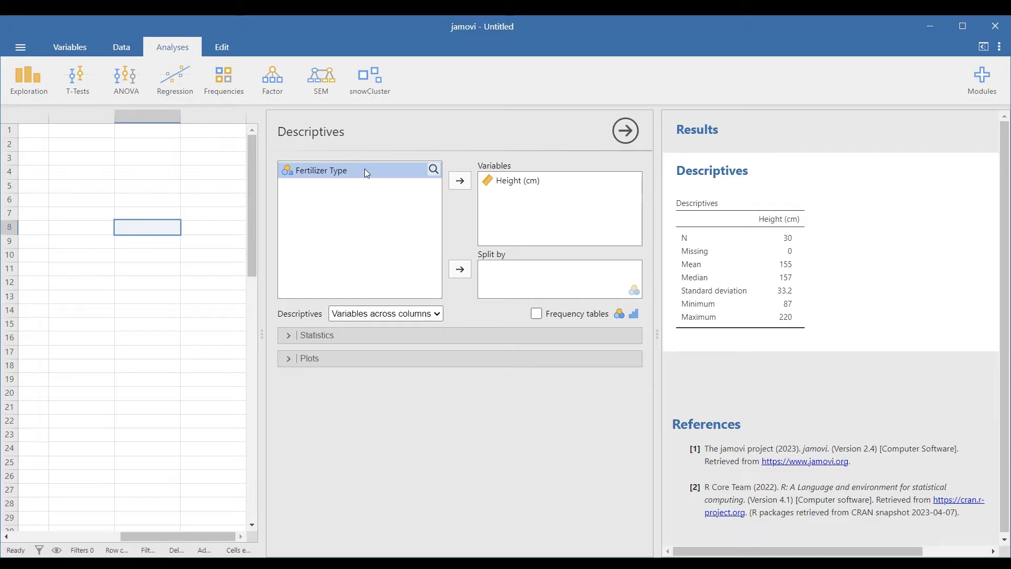
{"action": "left_click", "coordinate": [463, 270]}
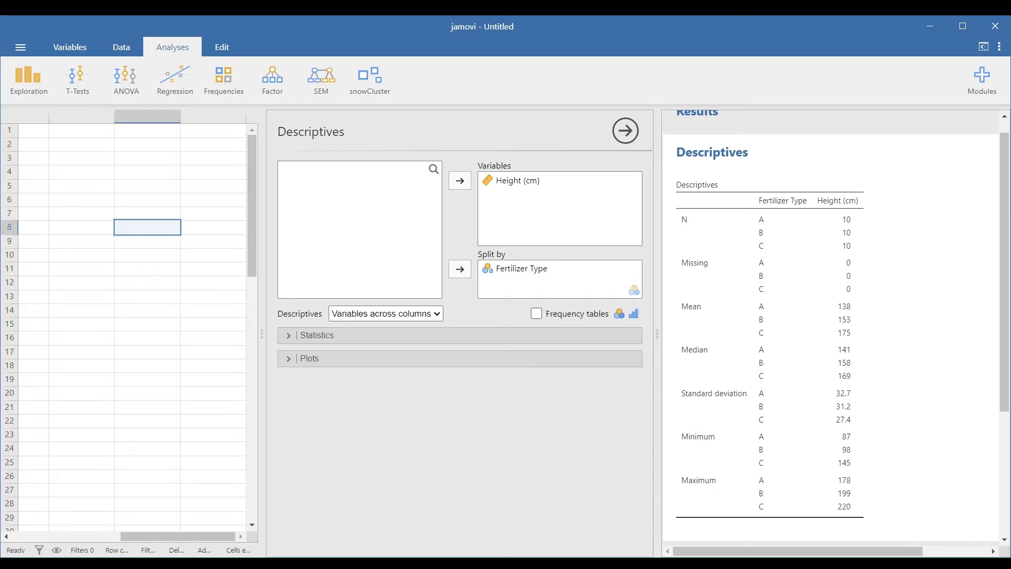
Add the Shapiro-Wilk normality test to the Descriptives statistics
{"action": "left_click", "coordinate": [289, 336]}
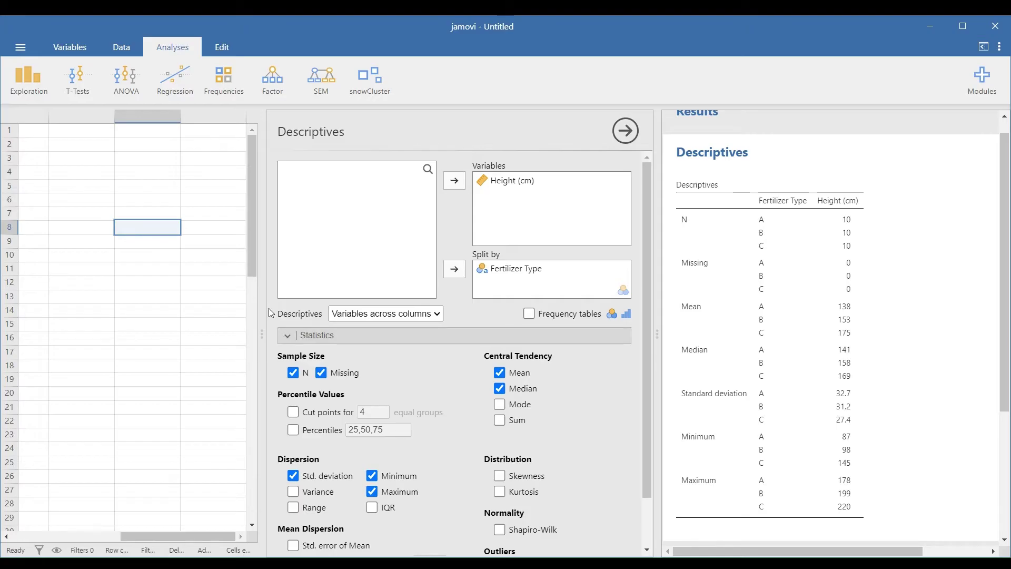
{"action": "scroll", "coordinate": [579, 330], "scroll_direction": "down", "scroll_amount": 1}
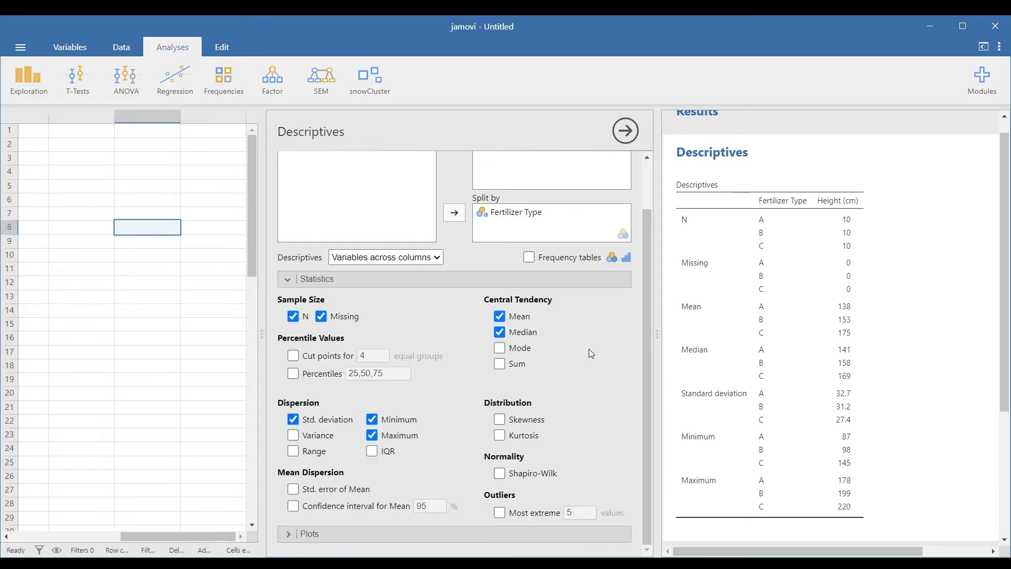
{"action": "left_click", "coordinate": [500, 474]}
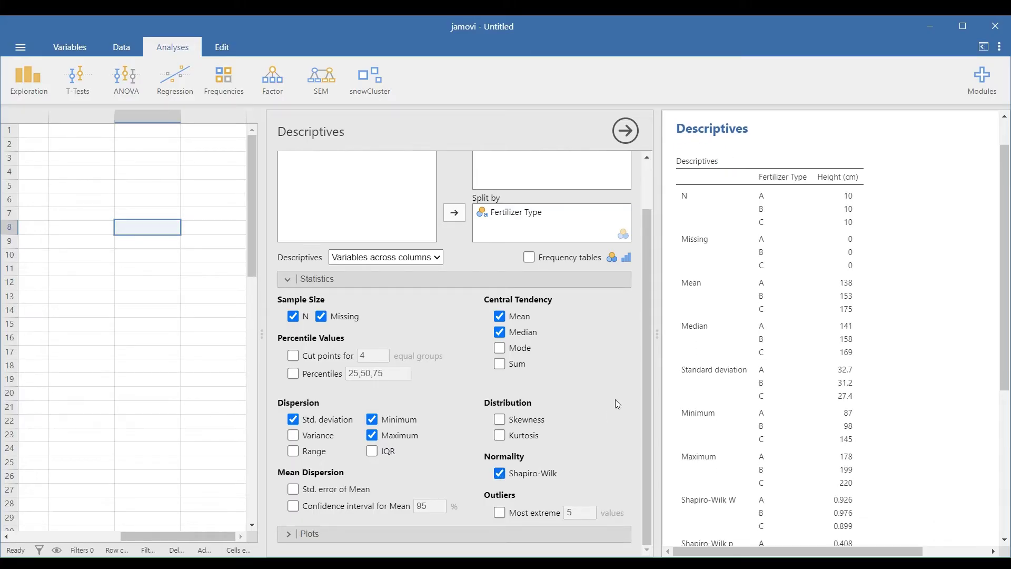
Remove maximum, minimum, SD, median, mean and missing from the table, and widen the results area
{"action": "left_click", "coordinate": [372, 435]}
{"action": "left_click", "coordinate": [371, 419]}
{"action": "left_click", "coordinate": [294, 419]}
{"action": "left_click", "coordinate": [500, 332]}
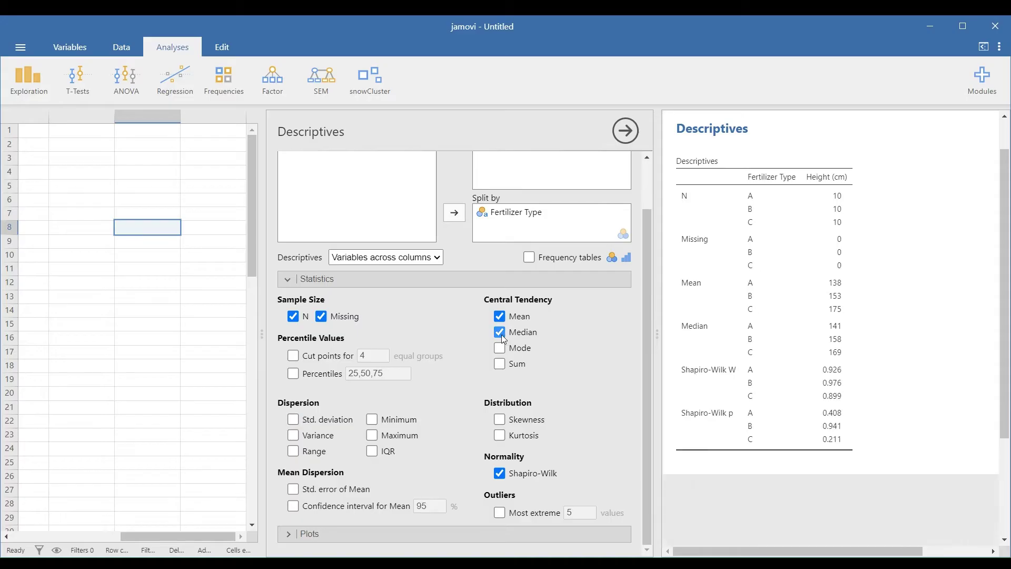
{"action": "left_click", "coordinate": [500, 317]}
{"action": "left_click", "coordinate": [322, 316]}
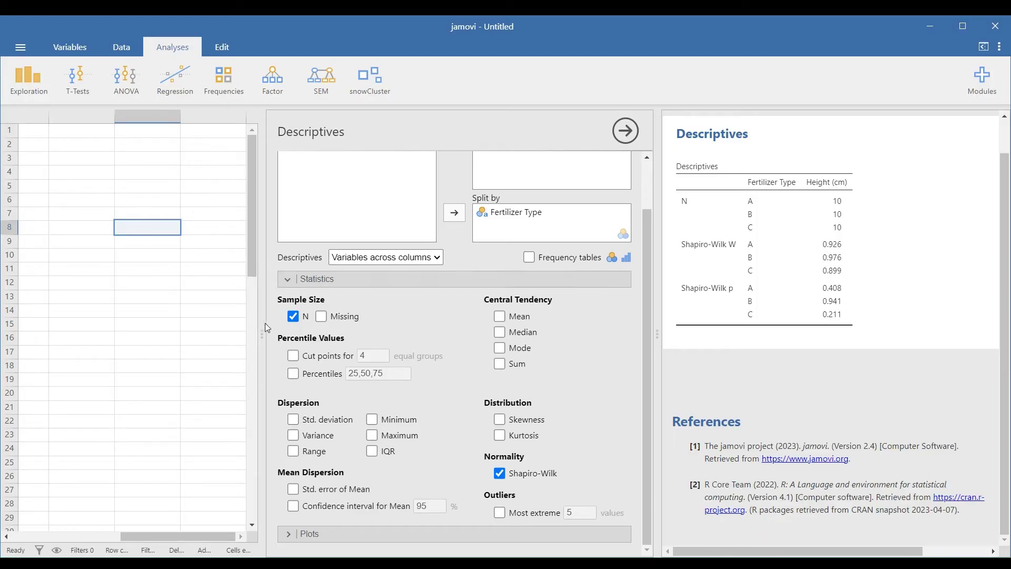
{"action": "left_click_drag", "start_coordinate": [264, 323], "coordinate": [109, 320]}
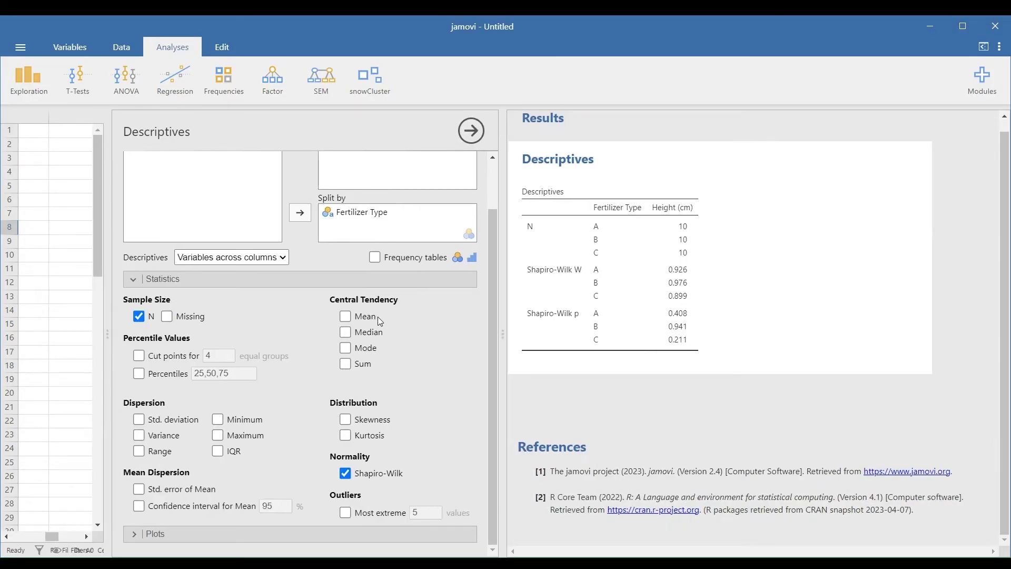
Turn on box plots of Height (cm) for fertilizer types A, B and C
{"action": "left_click", "coordinate": [134, 534]}
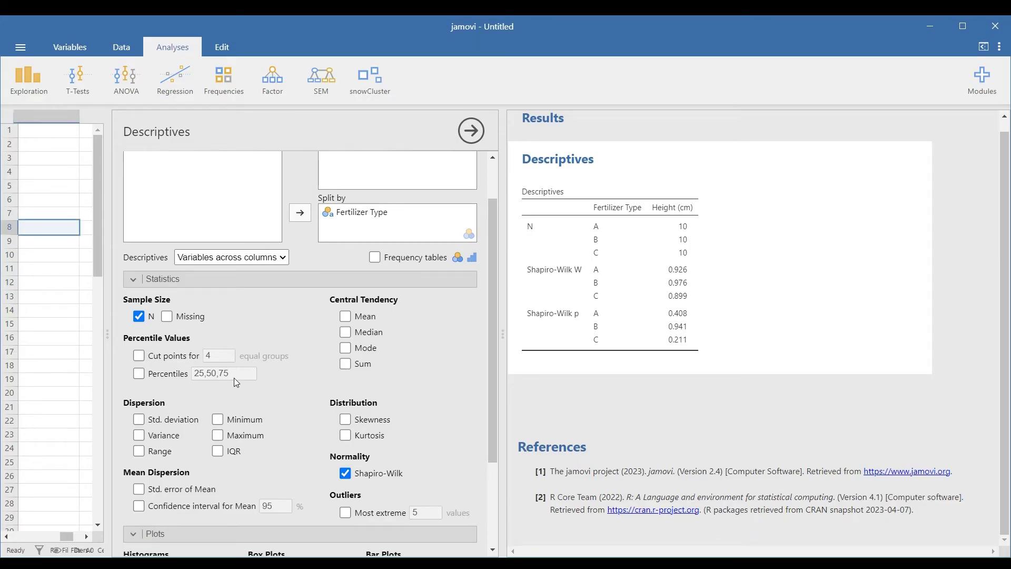
{"action": "scroll", "coordinate": [235, 374], "scroll_direction": "down", "scroll_amount": 3}
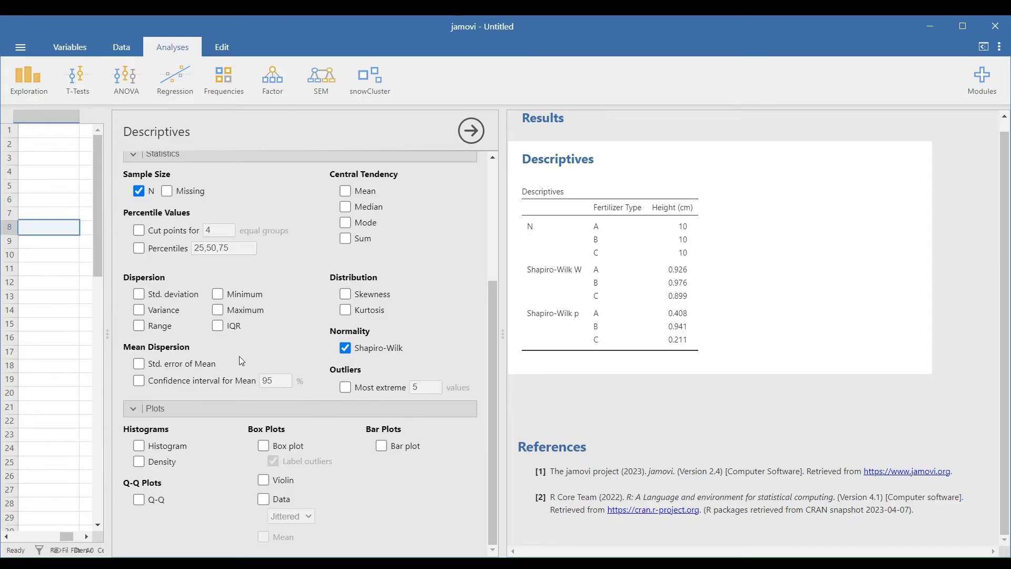
{"action": "left_click", "coordinate": [266, 448]}
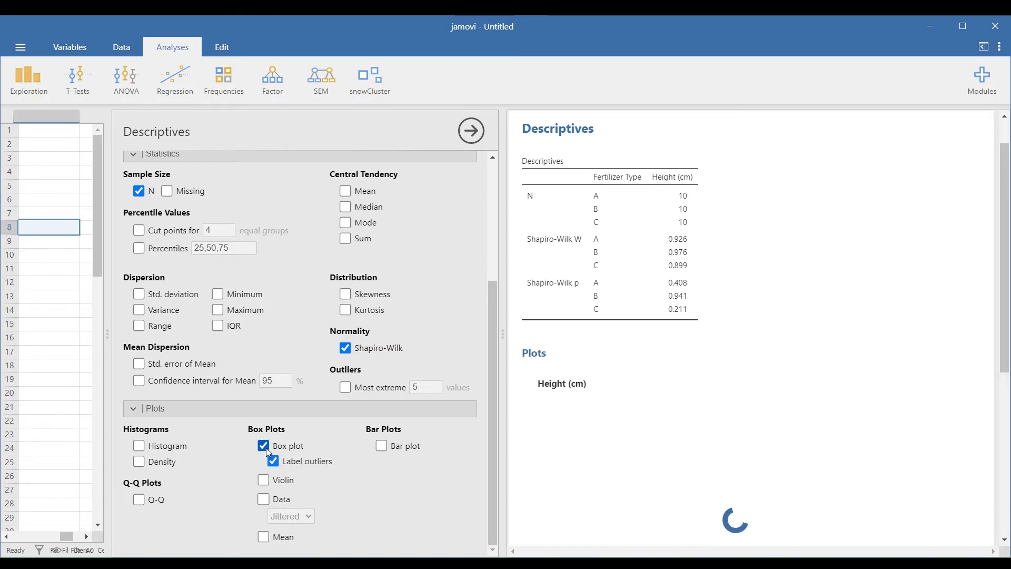
{"action": "scroll", "coordinate": [895, 347], "scroll_direction": "down", "scroll_amount": 2}
{"action": "scroll", "coordinate": [906, 338], "scroll_direction": "down", "scroll_amount": 3}
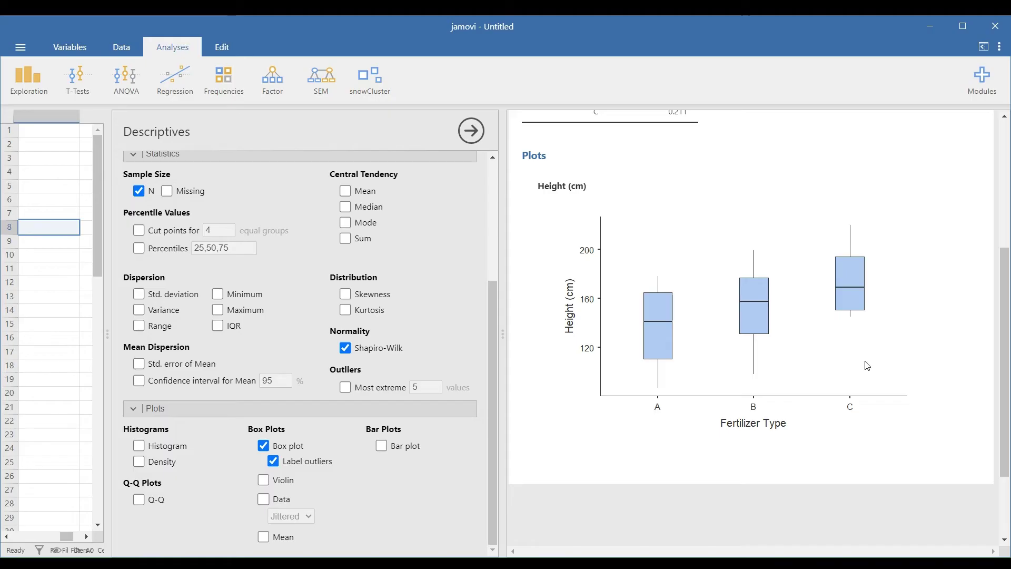
{"action": "scroll", "coordinate": [868, 365], "scroll_direction": "up", "scroll_amount": 1}
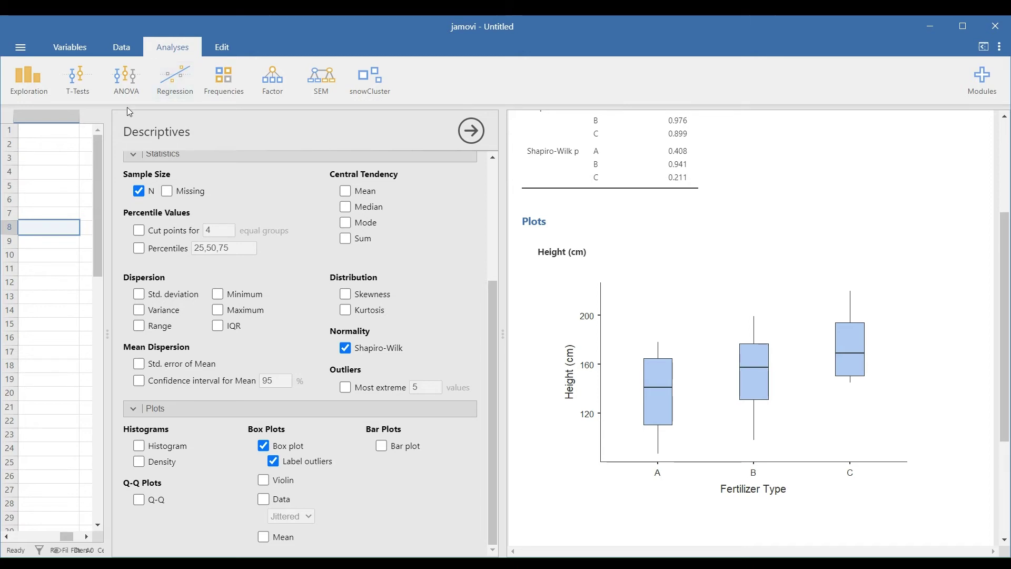
Create a One-Way ANOVA with Height (cm) as the dependent variable
{"action": "left_click", "coordinate": [144, 86]}
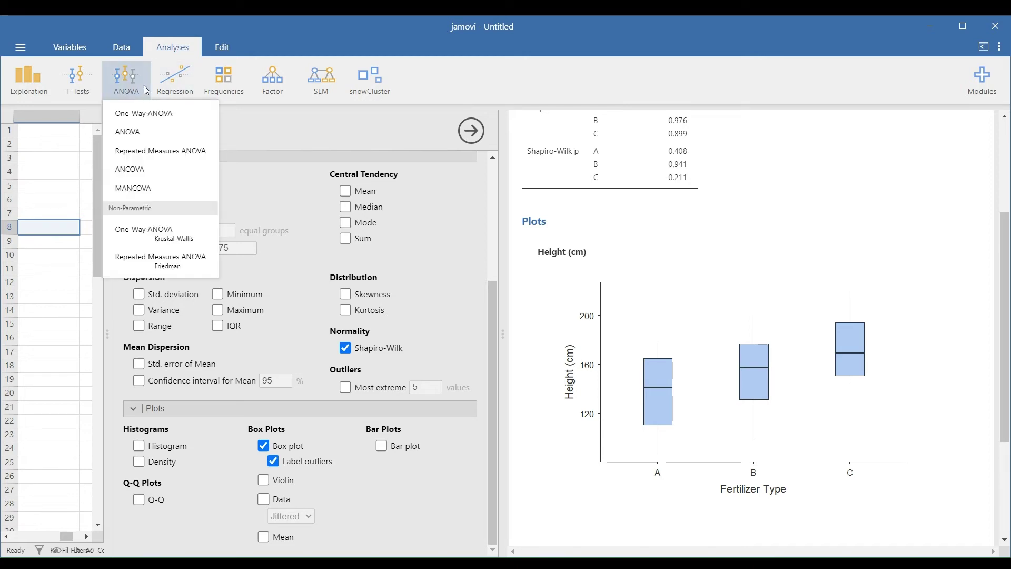
{"action": "left_click", "coordinate": [162, 115]}
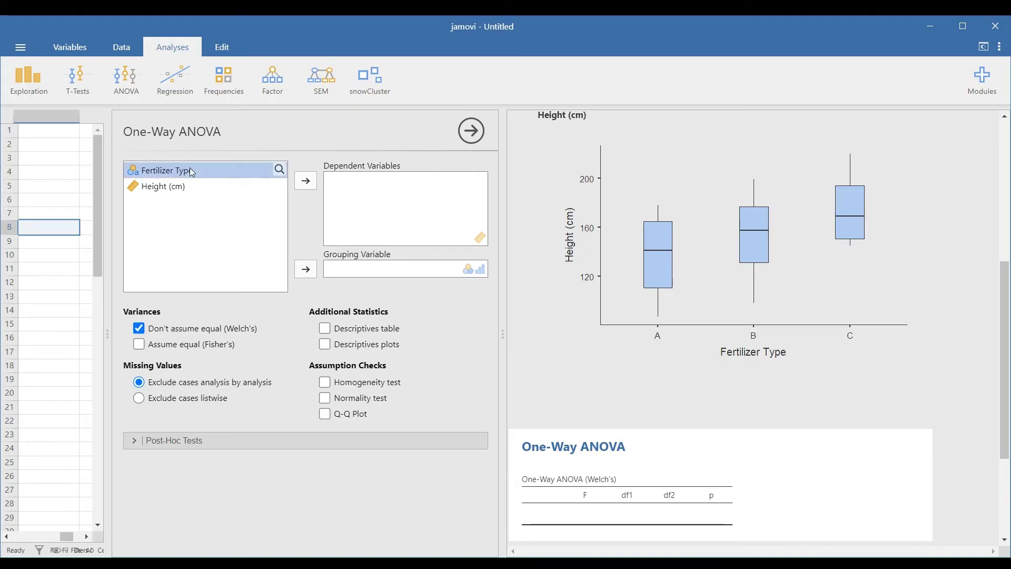
{"action": "left_click", "coordinate": [179, 190]}
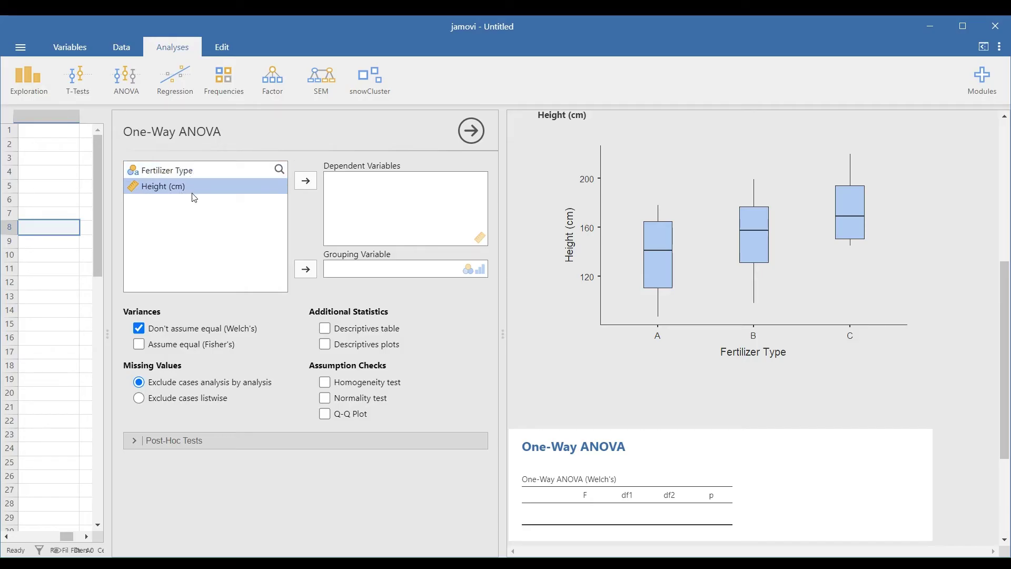
{"action": "left_click", "coordinate": [306, 181]}
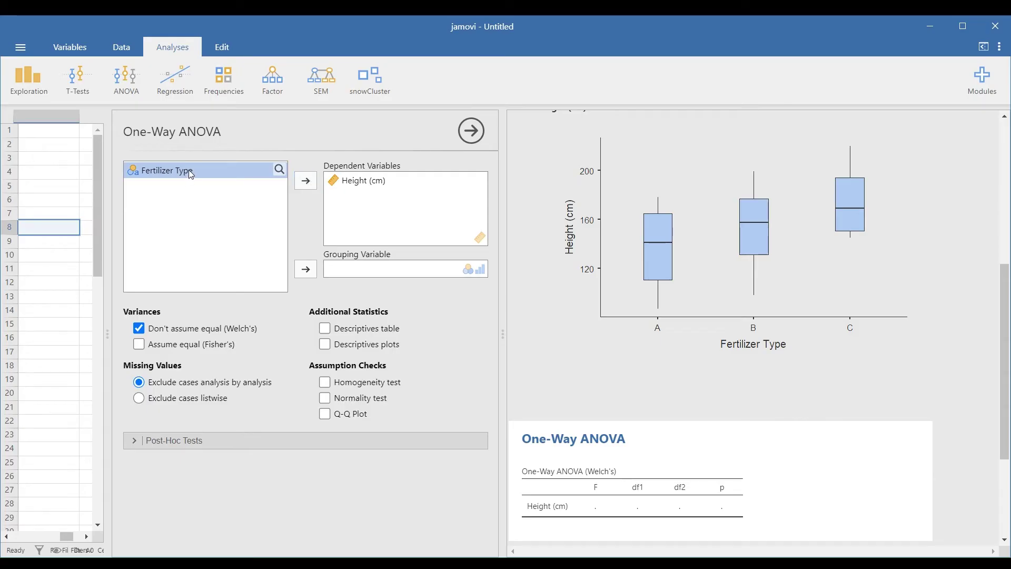
Set Fertilizer Type as the grouping variable, giving Welch's ANOVA and Levene's test results
{"action": "left_click", "coordinate": [306, 269]}
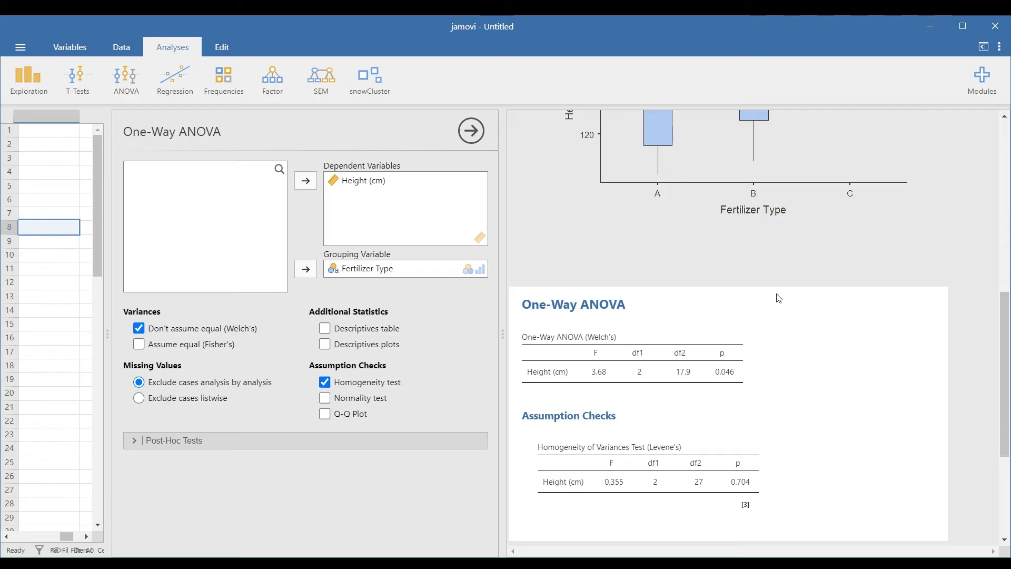
{"action": "scroll", "coordinate": [777, 296], "scroll_direction": "down", "scroll_amount": 4}
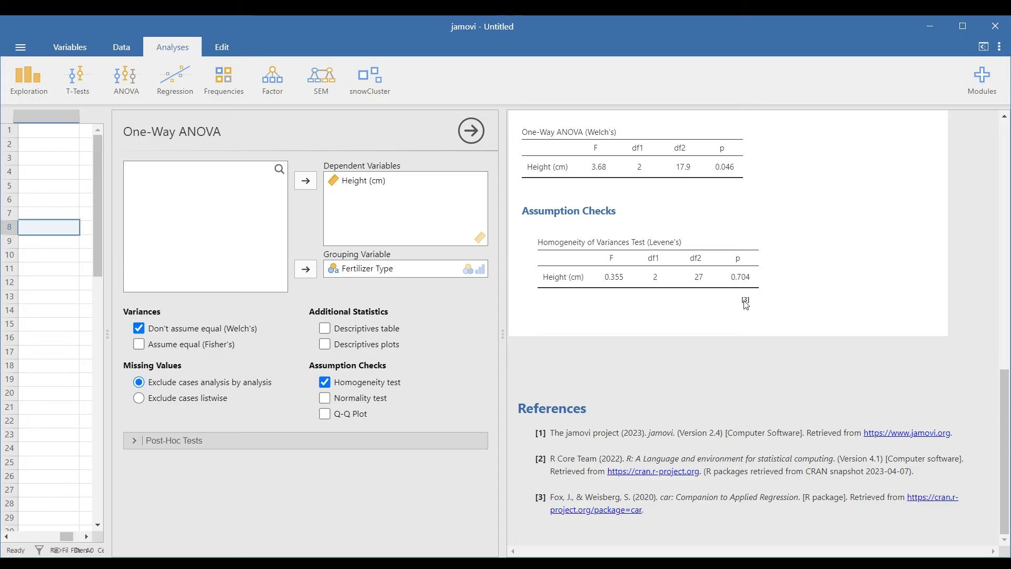
Switch the ANOVA to Fisher's equal-variance test and show the Post-Hoc Tests options
{"action": "left_click", "coordinate": [140, 348]}
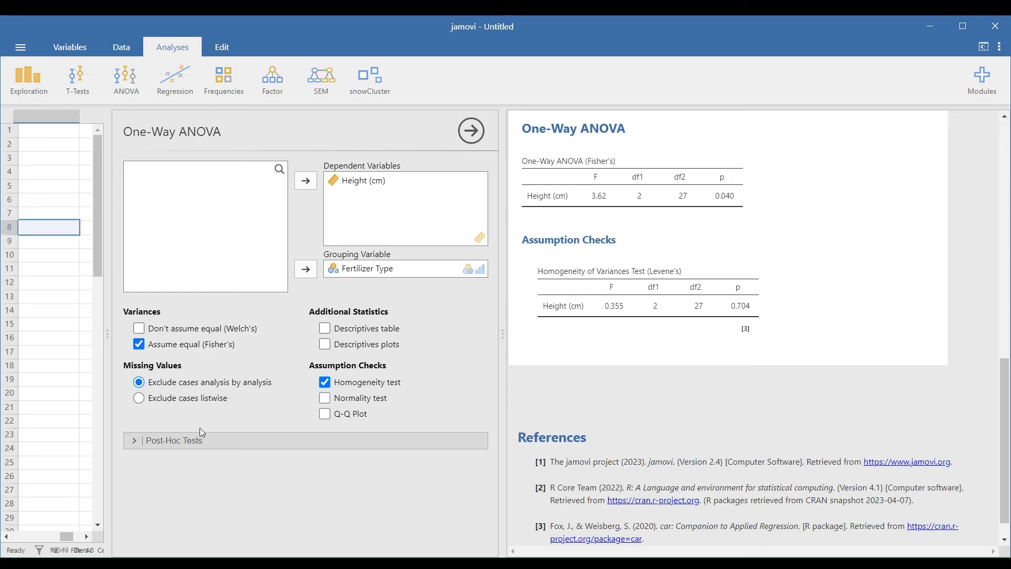
{"action": "left_click", "coordinate": [137, 440]}
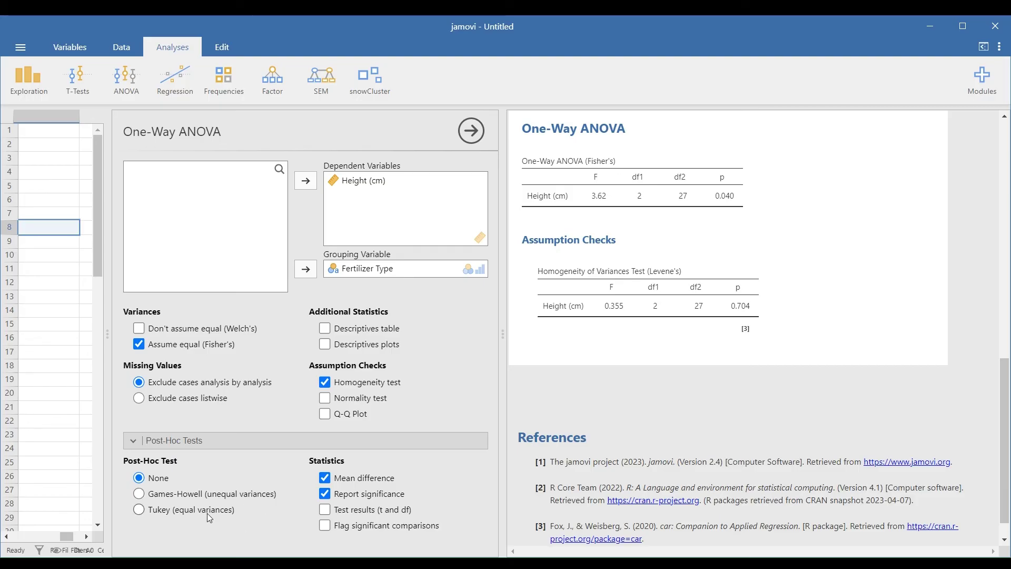
Select Tukey post-hoc comparisons between fertilizer groups A, B and C
{"action": "left_click", "coordinate": [140, 510]}
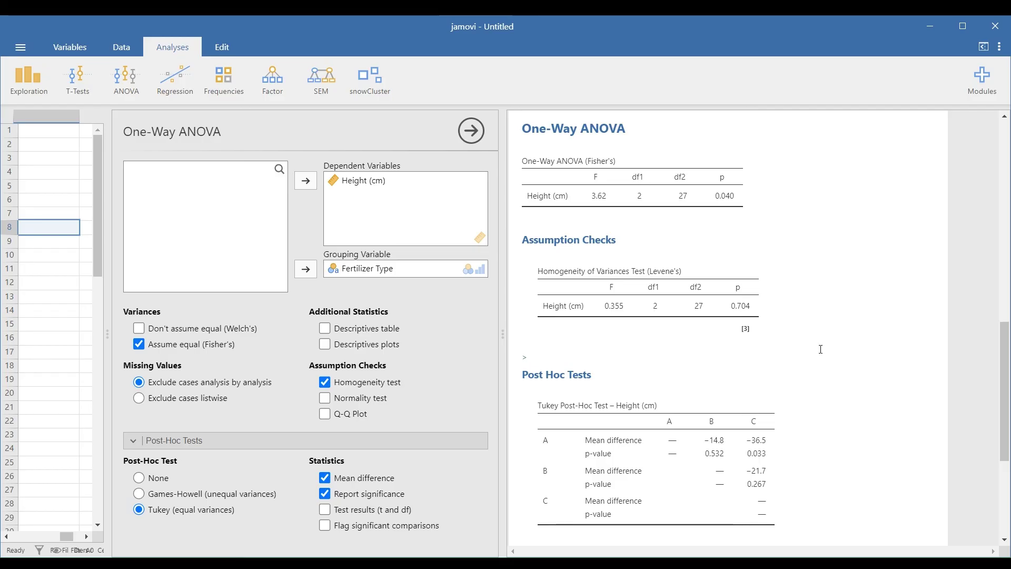
Enable the Descriptives table showing N, mean, SD and SE per fertilizer group
{"action": "left_click", "coordinate": [326, 331]}
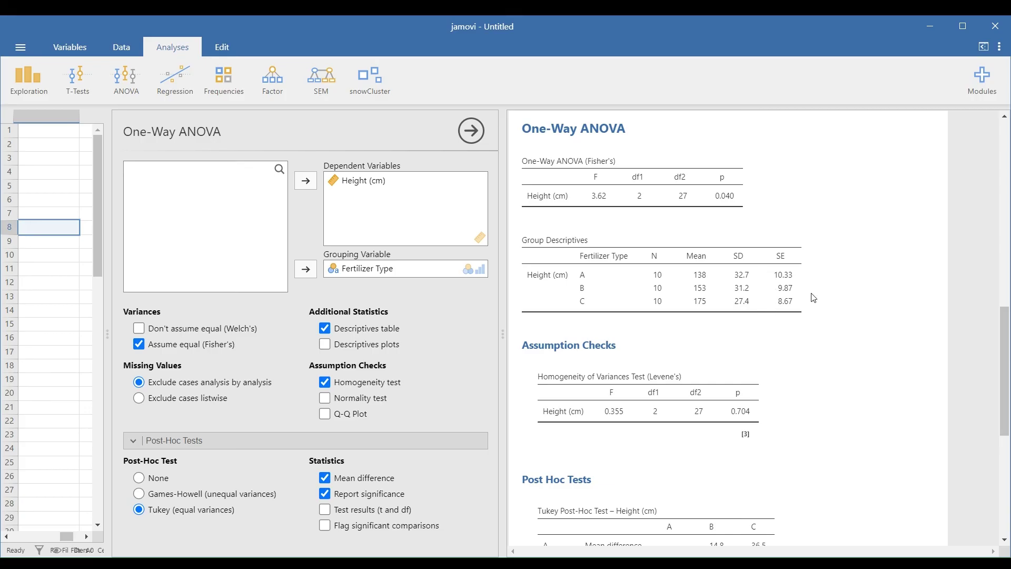
{"action": "scroll", "coordinate": [891, 325], "scroll_direction": "down", "scroll_amount": 1}
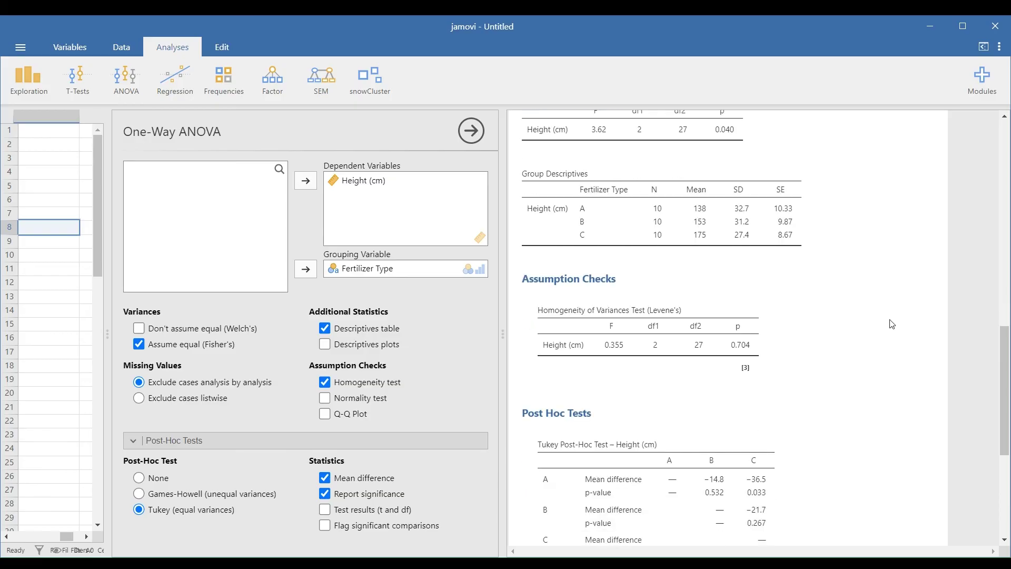